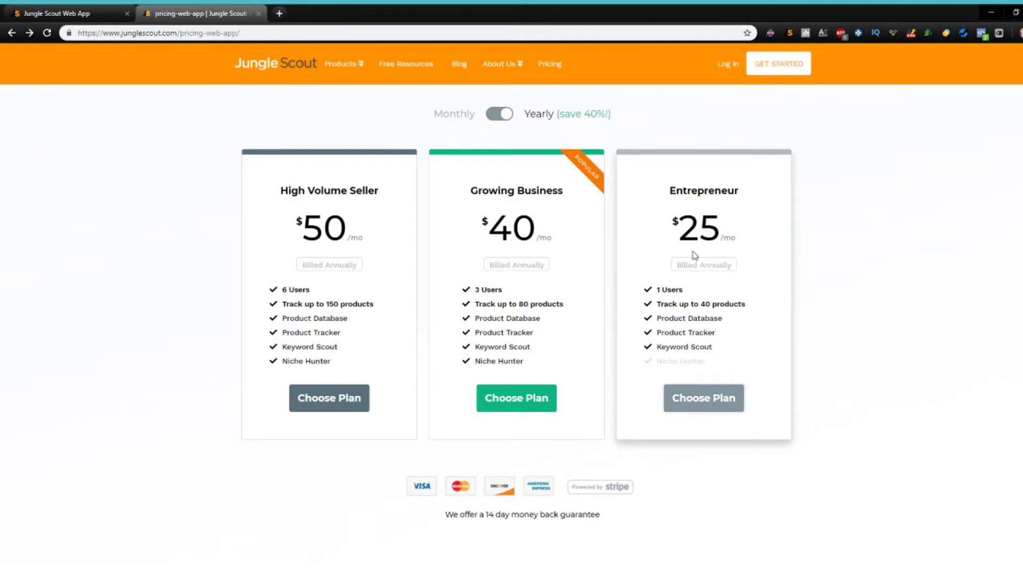
Compare the monthly and yearly prices of the three web app plans, finishing on yearly billing
{"action": "scroll", "coordinate": [733, 415], "scroll_direction": "up", "scroll_amount": 2}
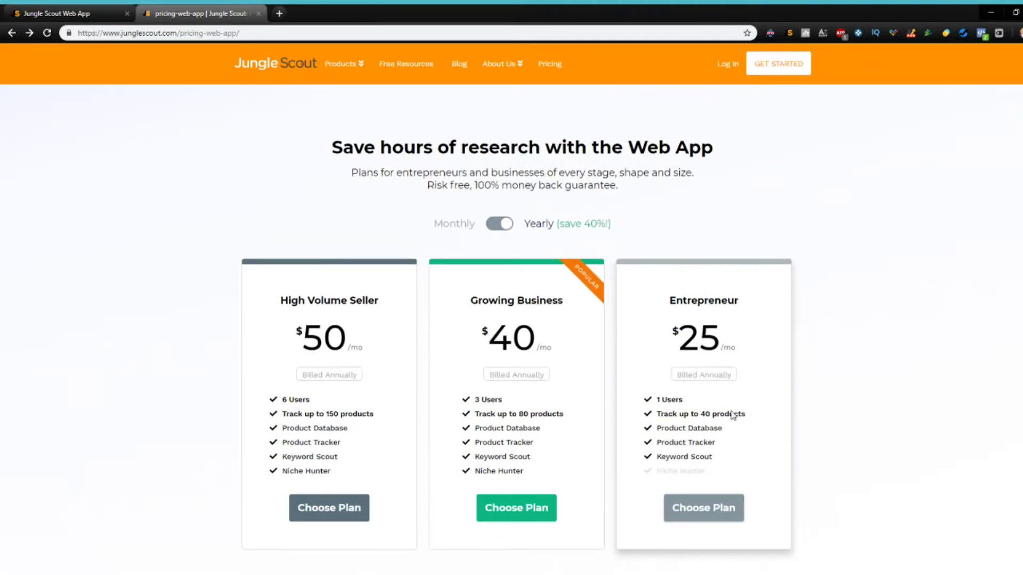
{"action": "left_click", "coordinate": [507, 226]}
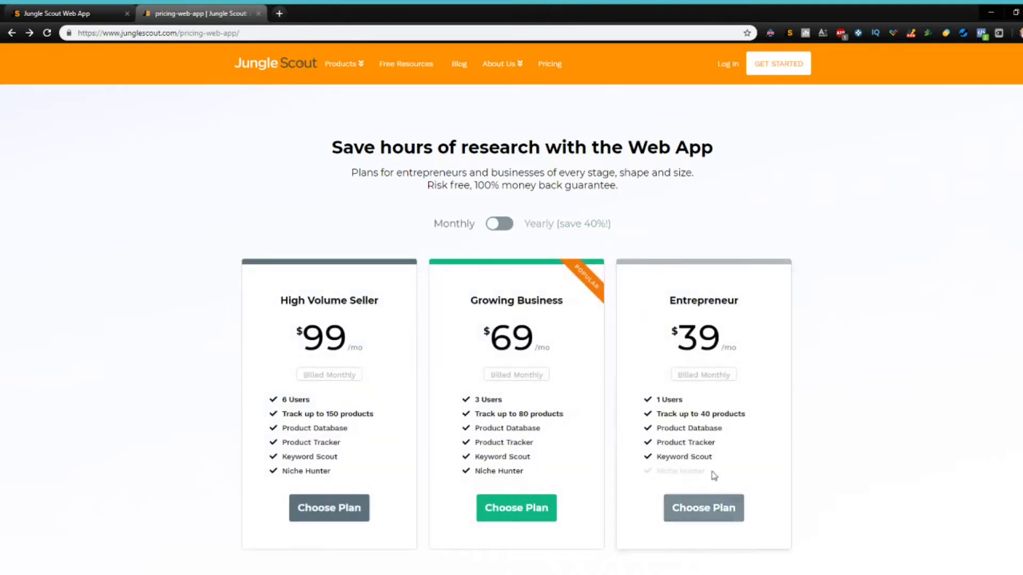
{"action": "left_click", "coordinate": [492, 226]}
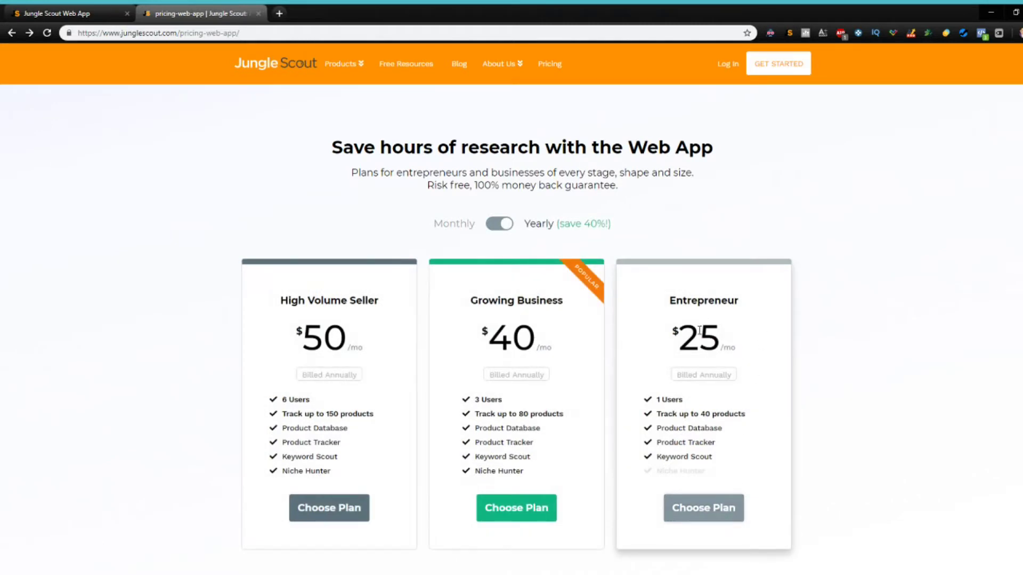
{"action": "left_click", "coordinate": [507, 228]}
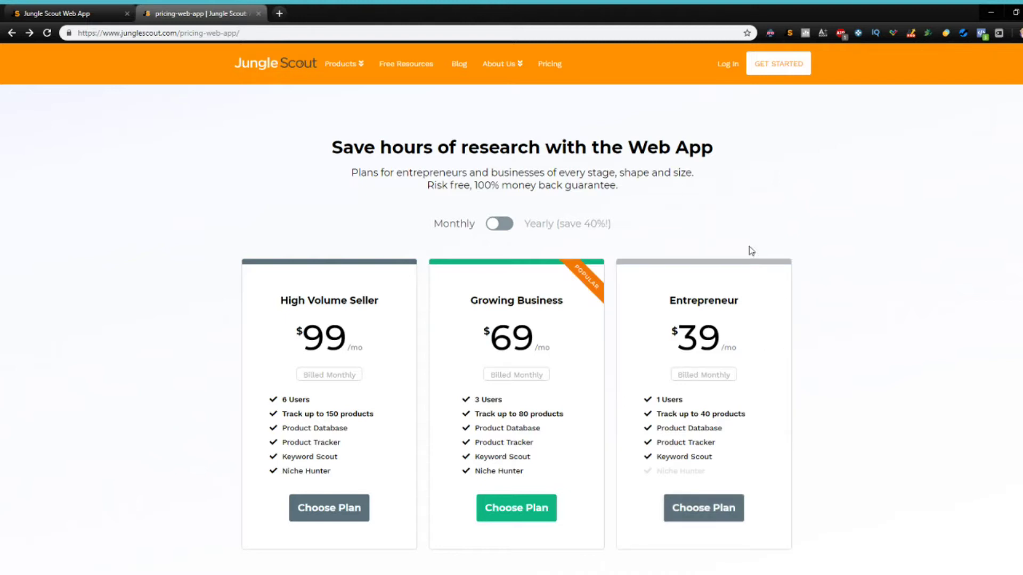
{"action": "left_click", "coordinate": [498, 222]}
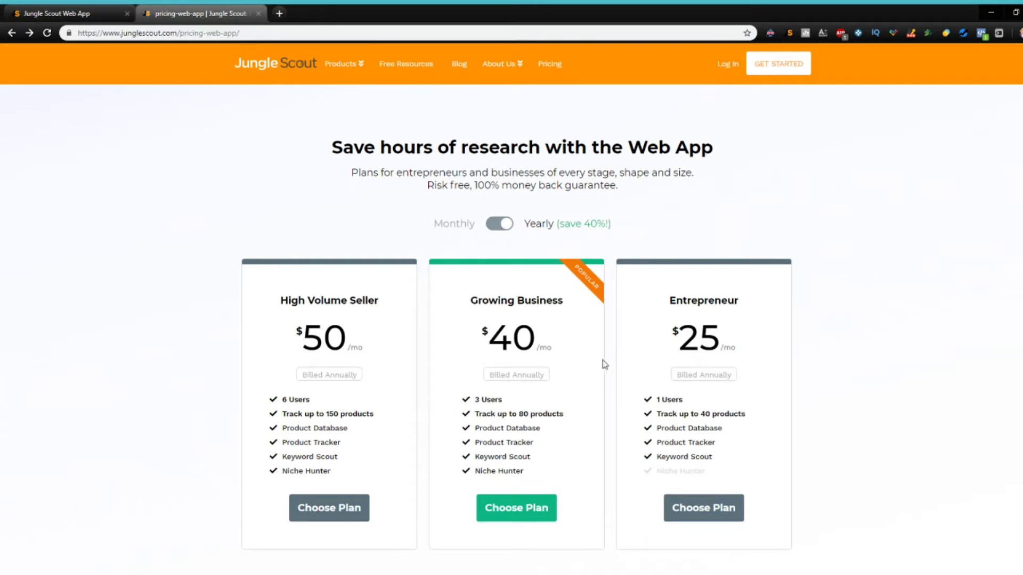
Switch to the Product Database and look through its filters and the first page of product results
{"action": "left_click", "coordinate": [105, 8]}
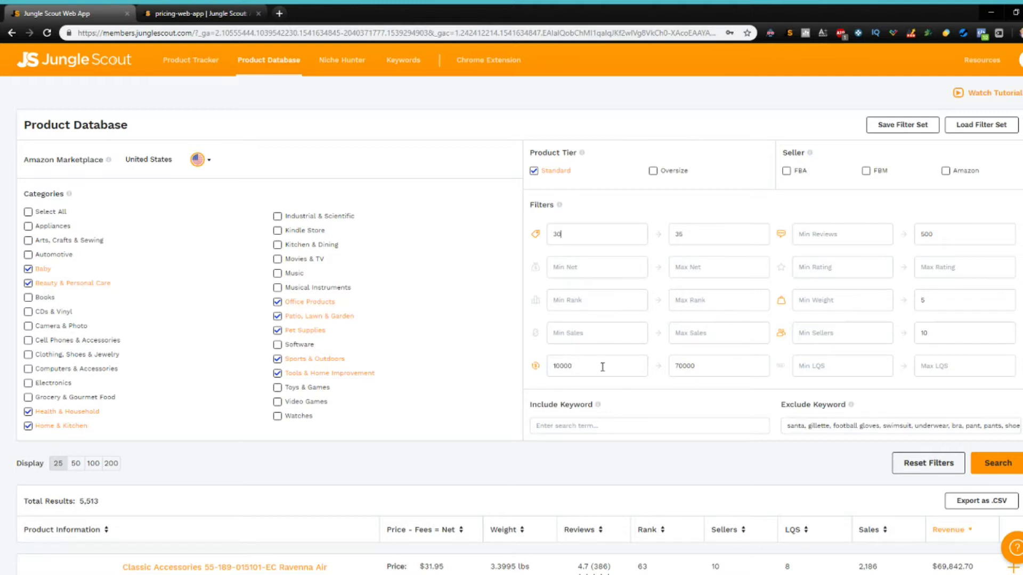
{"action": "mouse_move", "coordinate": [536, 370]}
{"action": "scroll", "coordinate": [573, 406], "scroll_direction": "down", "scroll_amount": 6}
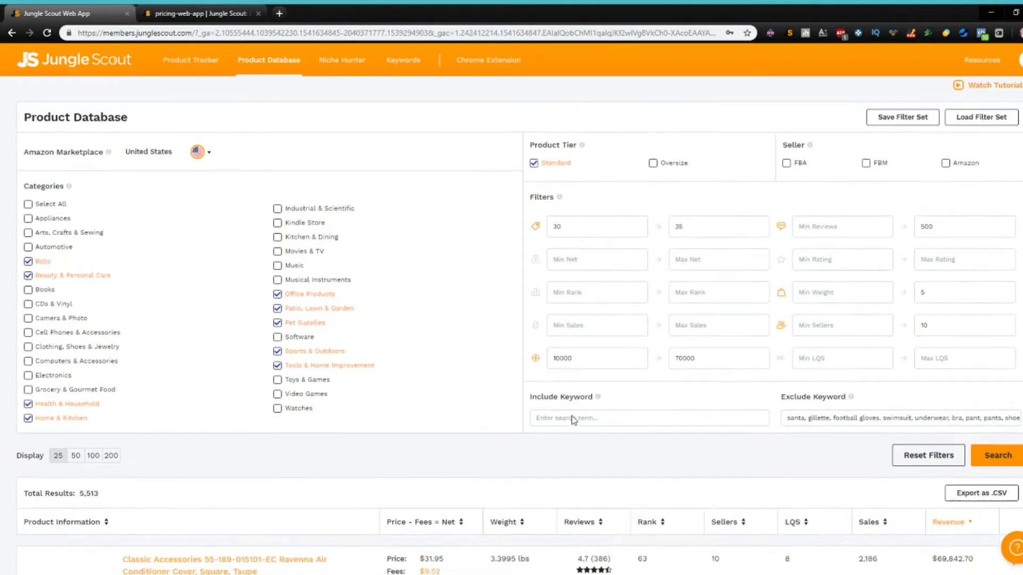
{"action": "scroll", "coordinate": [559, 392], "scroll_direction": "down", "scroll_amount": 6}
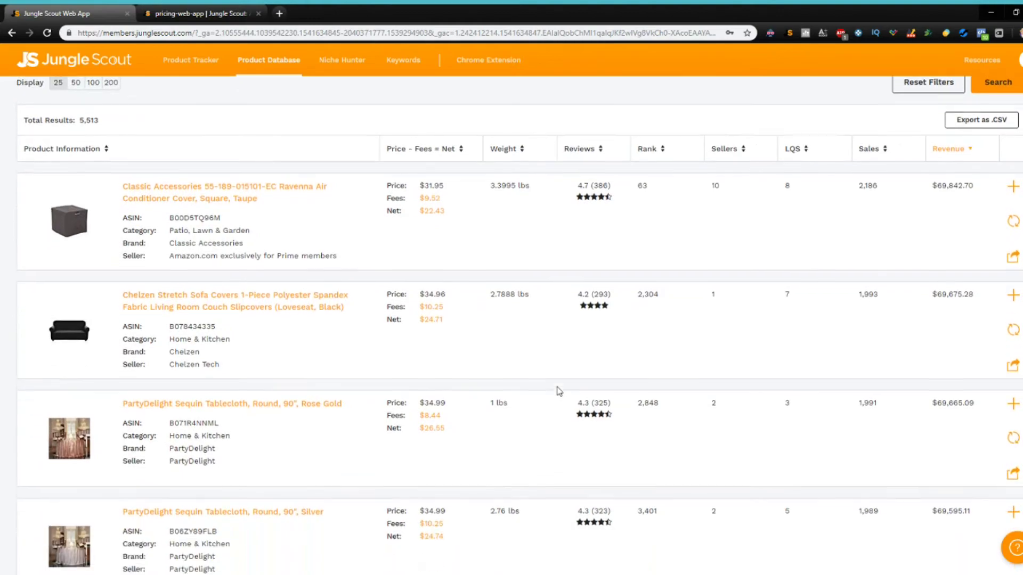
{"action": "scroll", "coordinate": [527, 393], "scroll_direction": "down", "scroll_amount": 15}
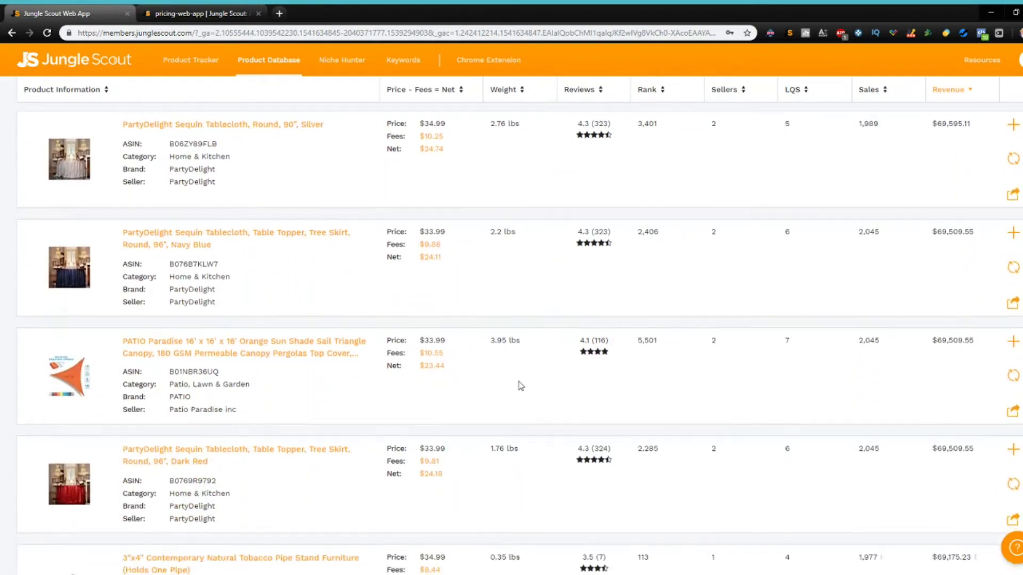
{"action": "scroll", "coordinate": [515, 399], "scroll_direction": "down", "scroll_amount": 15}
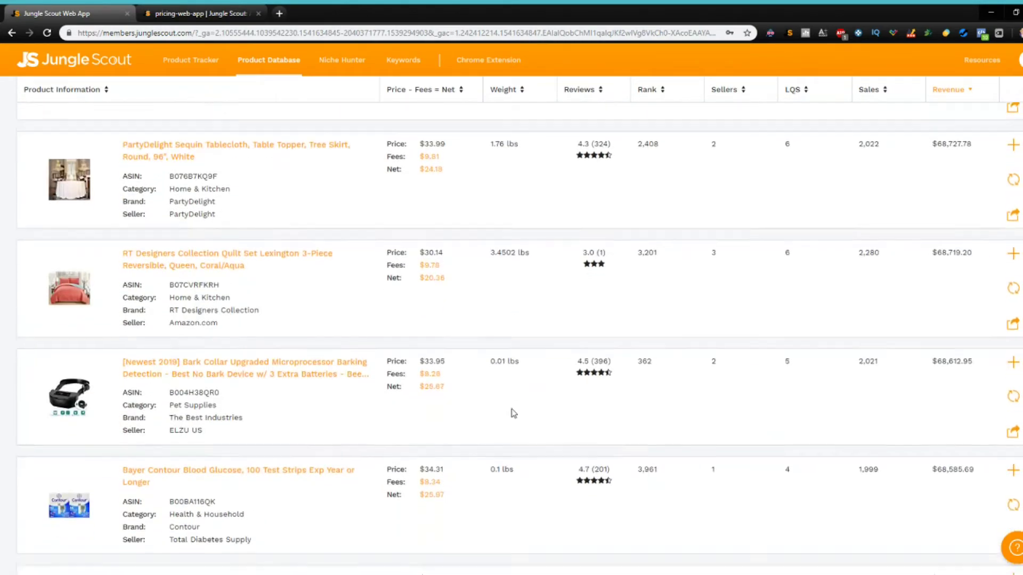
{"action": "scroll", "coordinate": [511, 399], "scroll_direction": "down", "scroll_amount": 6}
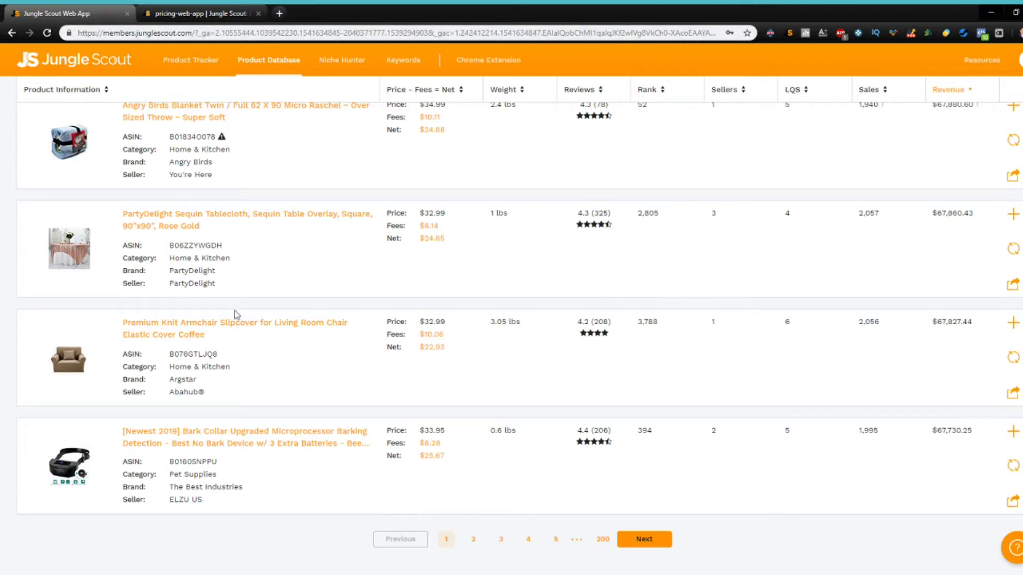
{"action": "scroll", "coordinate": [520, 338], "scroll_direction": "up", "scroll_amount": 2}
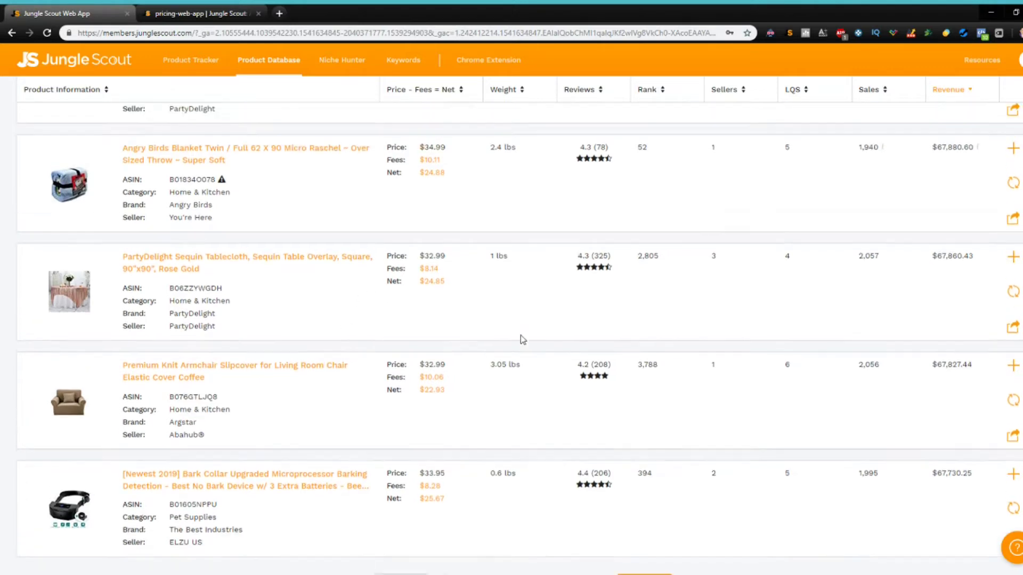
{"action": "scroll", "coordinate": [521, 338], "scroll_direction": "up", "scroll_amount": 15}
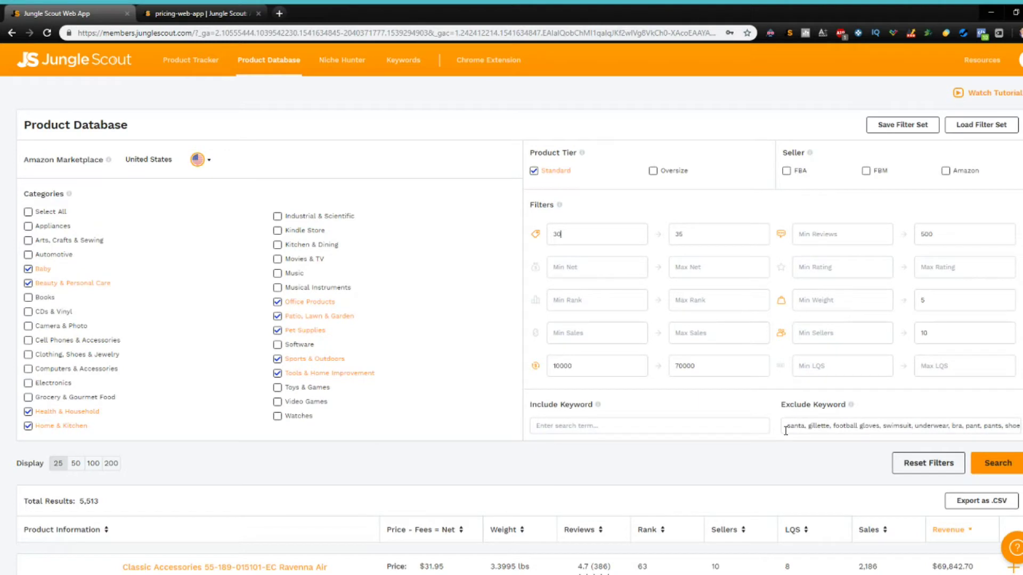
Read through the full list of excluded keywords in the Product Database filters
{"action": "mouse_move", "coordinate": [777, 409]}
{"action": "left_mouse_down"}
{"action": "mouse_move", "coordinate": [847, 407]}
{"action": "mouse_move", "coordinate": [769, 413]}
{"action": "mouse_move", "coordinate": [778, 414]}
{"action": "left_mouse_up"}
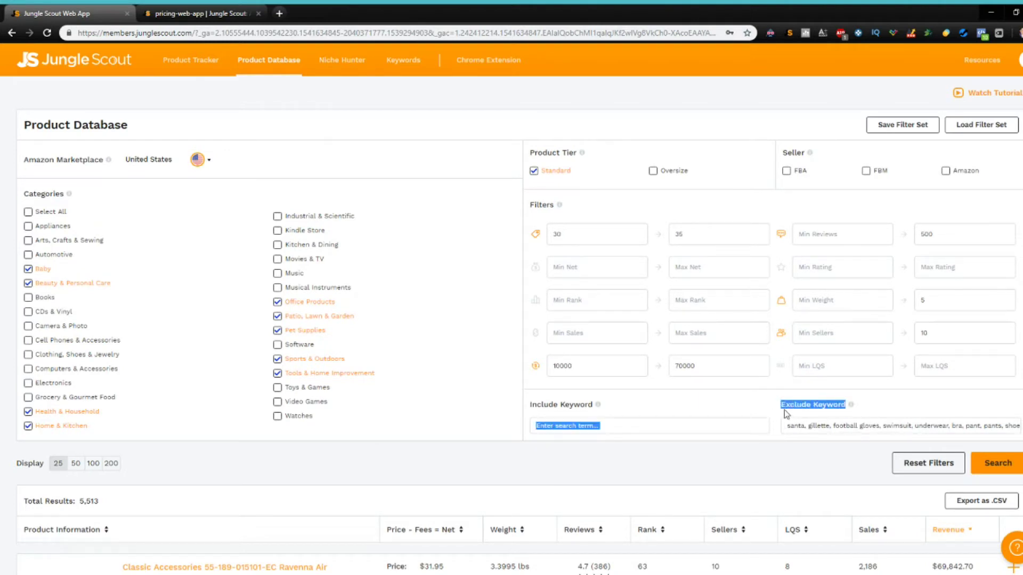
{"action": "left_click", "coordinate": [799, 431]}
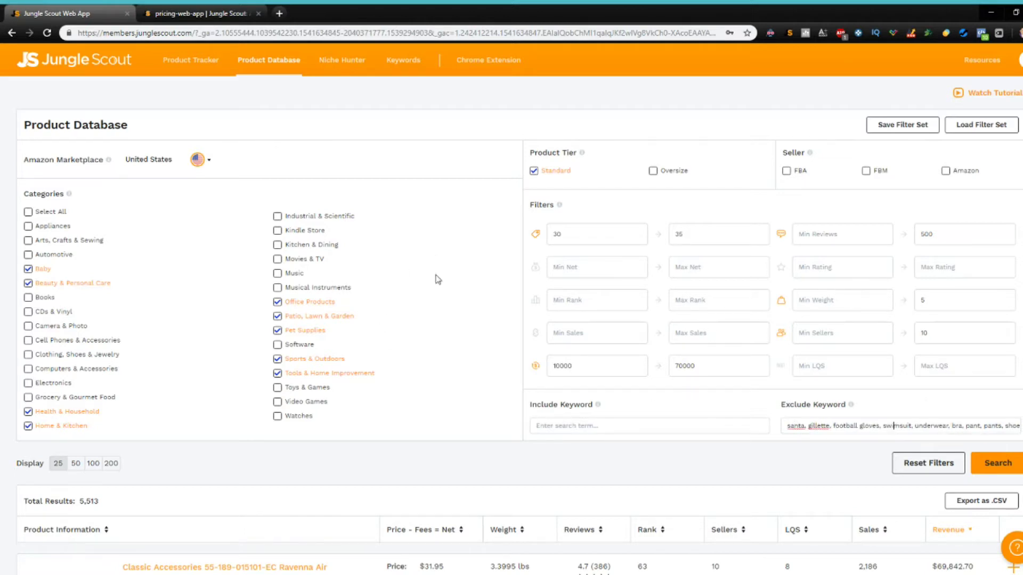
{"action": "left_click_drag", "start_coordinate": [939, 426], "coordinate": [990, 431]}
{"action": "left_click", "coordinate": [990, 430]}
{"action": "left_click", "coordinate": [913, 427]}
{"action": "key", "text": "Right"}
{"action": "key", "text": "Right"}
{"action": "key", "text": "Right"}
{"action": "key", "text": "Right"}
{"action": "key", "text": "Right"}
{"action": "key", "text": "Right"}
{"action": "key", "text": "Right"}
{"action": "key", "text": "Right"}
{"action": "key", "text": "Right"}
{"action": "key", "text": "Right"}
{"action": "key", "text": "Right"}
{"action": "key", "text": "Right"}
{"action": "key", "text": "Right"}
{"action": "key", "text": "Right"}
{"action": "key", "text": "Right"}
{"action": "key", "text": "Right"}
{"action": "key", "text": "Right"}
{"action": "key", "text": "Right"}
{"action": "key", "text": "Right"}
{"action": "key", "text": "Right"}
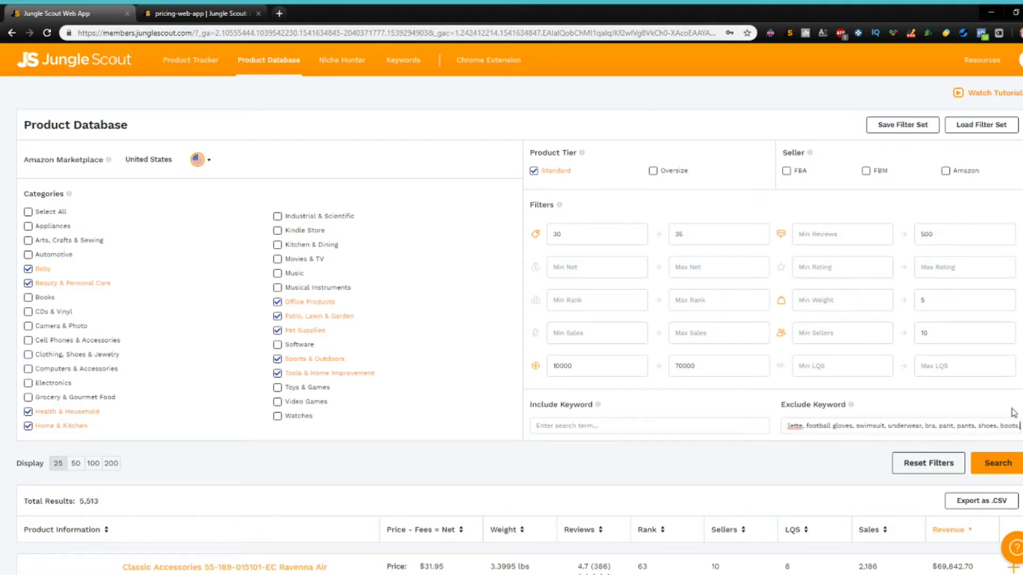
{"action": "key", "text": "Right"}
{"action": "key", "text": "Right"}
{"action": "key", "text": "Right"}
{"action": "key", "text": "Right"}
{"action": "key", "text": "Right"}
{"action": "key", "text": "Right"}
{"action": "key", "text": "Right"}
{"action": "key", "text": "Right"}
{"action": "key", "text": "Right"}
{"action": "key", "text": "Right"}
{"action": "key", "text": "Right"}
{"action": "key", "text": "Right"}
{"action": "key", "text": "Right"}
{"action": "key", "text": "Right"}
{"action": "key", "text": "Right"}
{"action": "key", "text": "Right"}
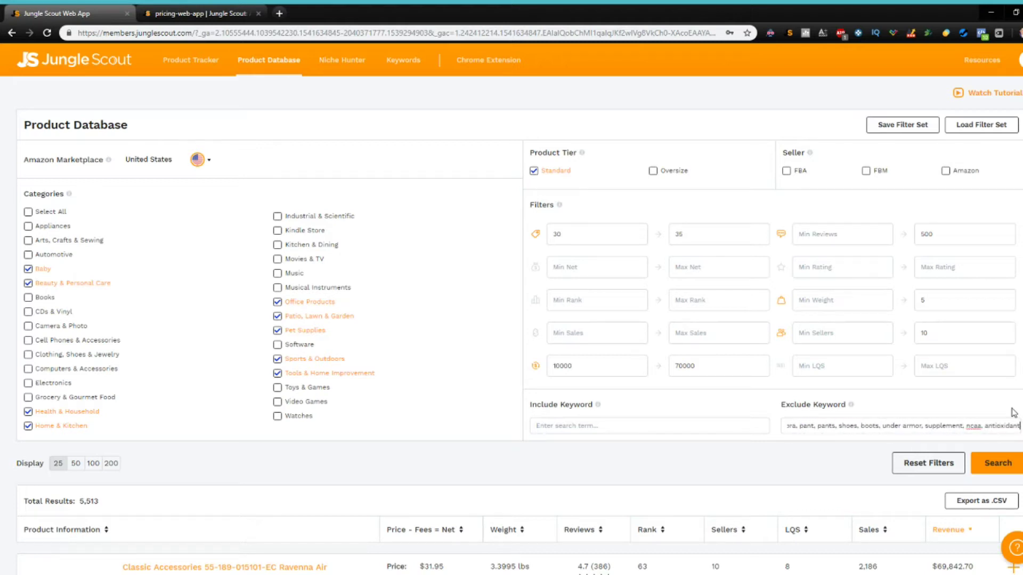
{"action": "type", "text": "brother,"}
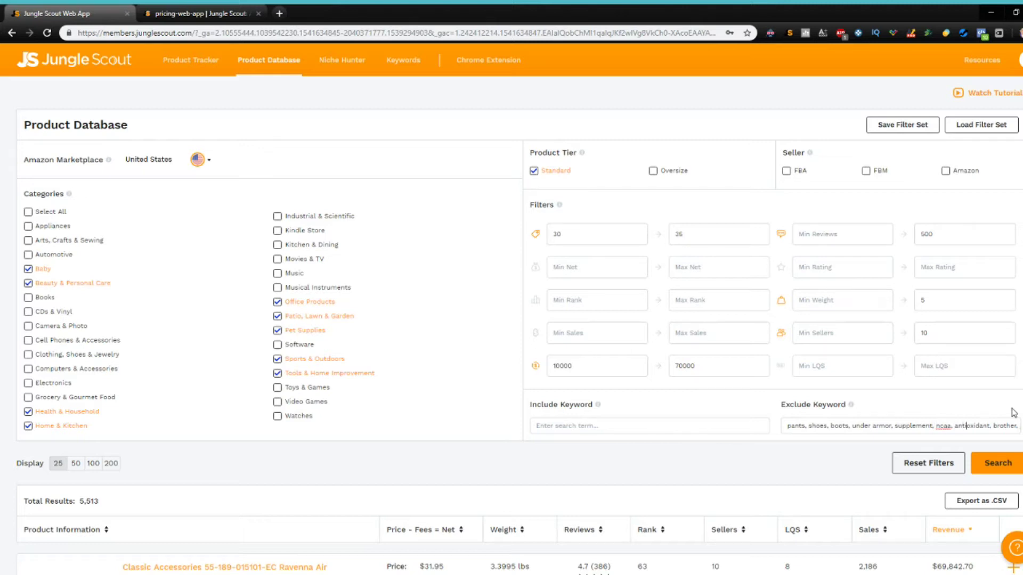
{"action": "type", "text": "adidas, nike, shirt, jersey, hat, speedo, columbia,"}
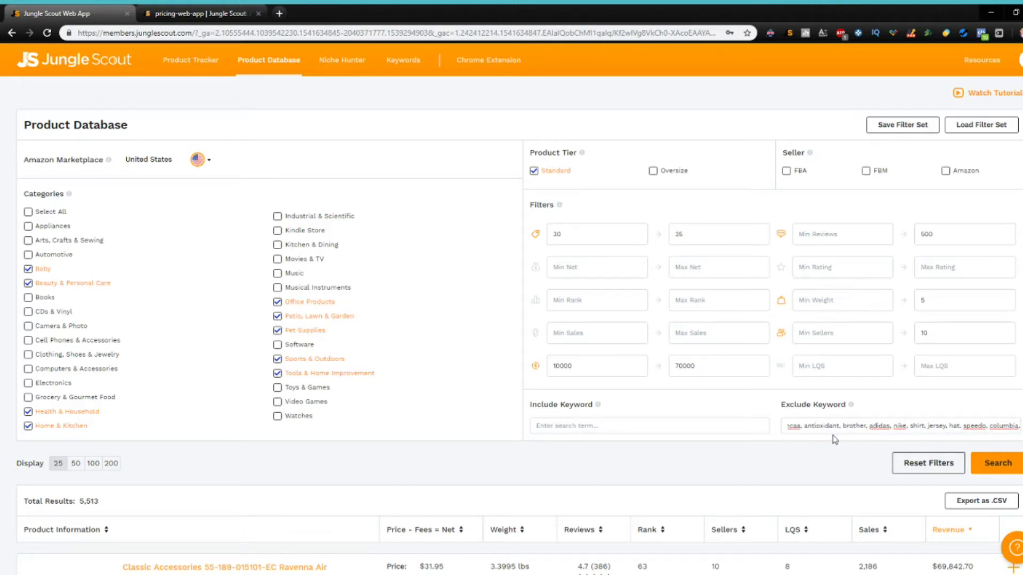
{"action": "left_click_drag", "start_coordinate": [881, 429], "coordinate": [761, 427]}
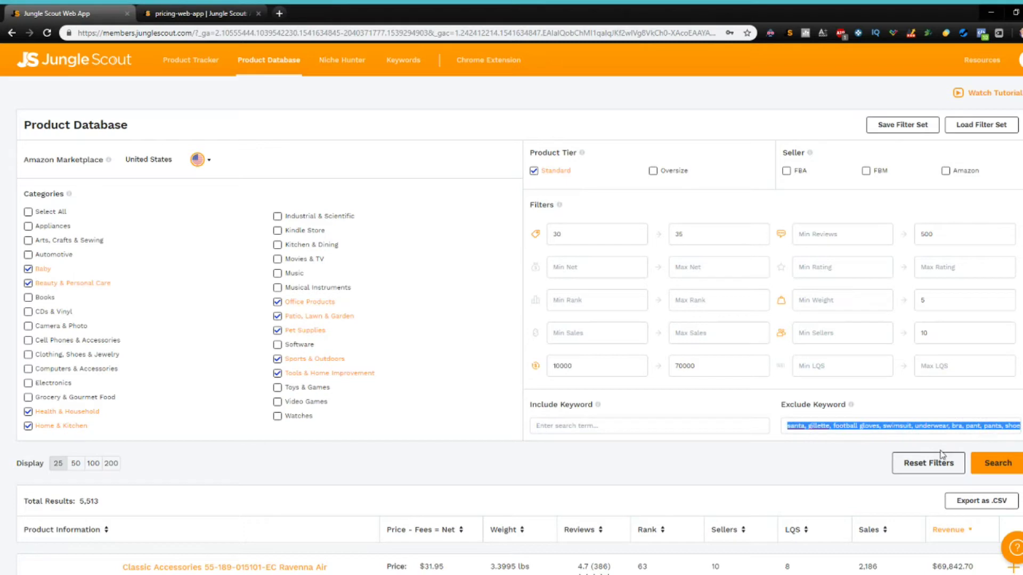
{"action": "left_click", "coordinate": [830, 463]}
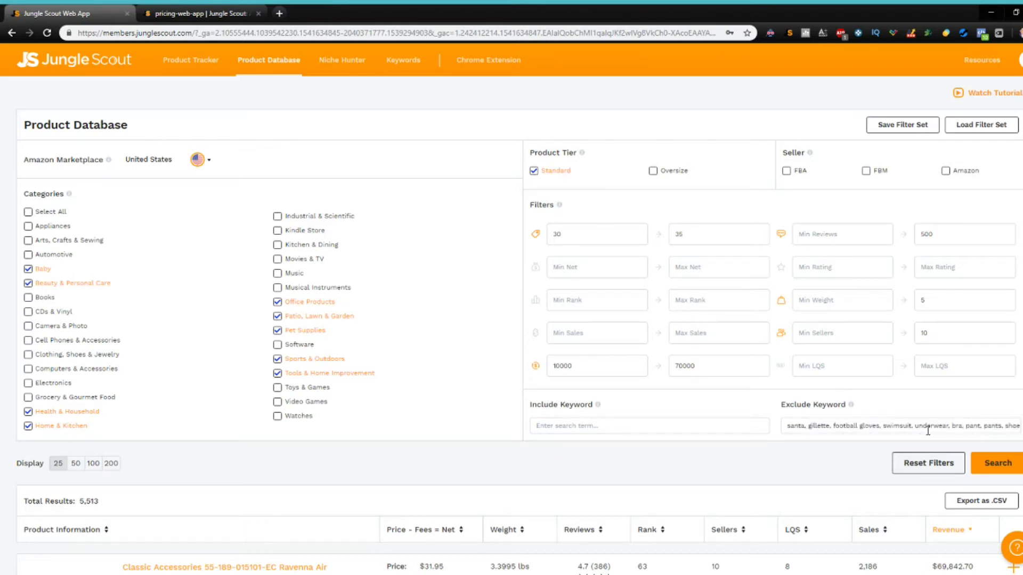
Open the Amazon listing for the cream white Premium Knit Armchair Slipcover from the product results and examine its details
{"action": "scroll", "coordinate": [269, 447], "scroll_direction": "down", "scroll_amount": 10}
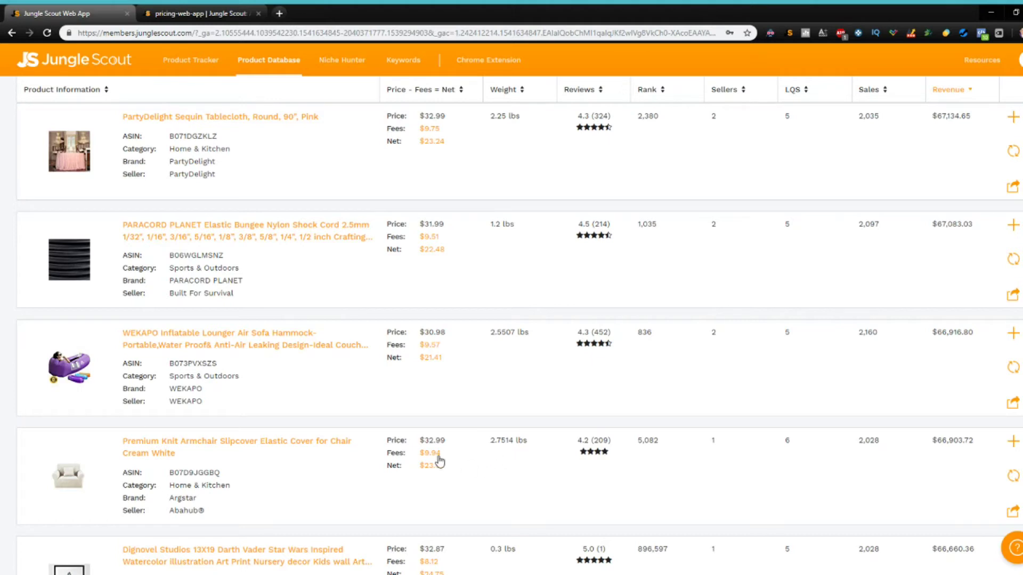
{"action": "left_click", "coordinate": [304, 447]}
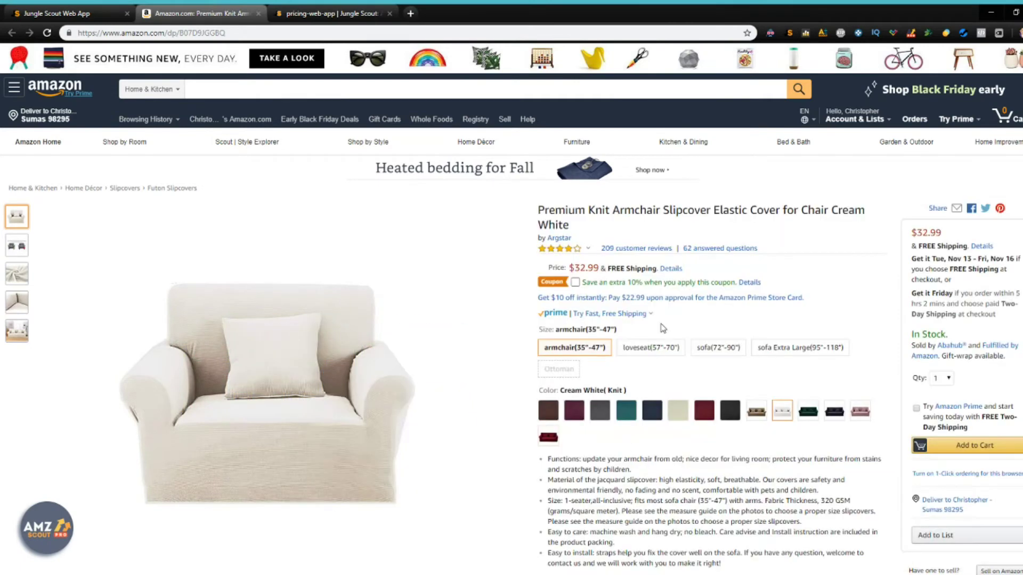
{"action": "scroll", "coordinate": [816, 481], "scroll_direction": "down", "scroll_amount": 2}
{"action": "scroll", "coordinate": [816, 481], "scroll_direction": "down", "scroll_amount": 4}
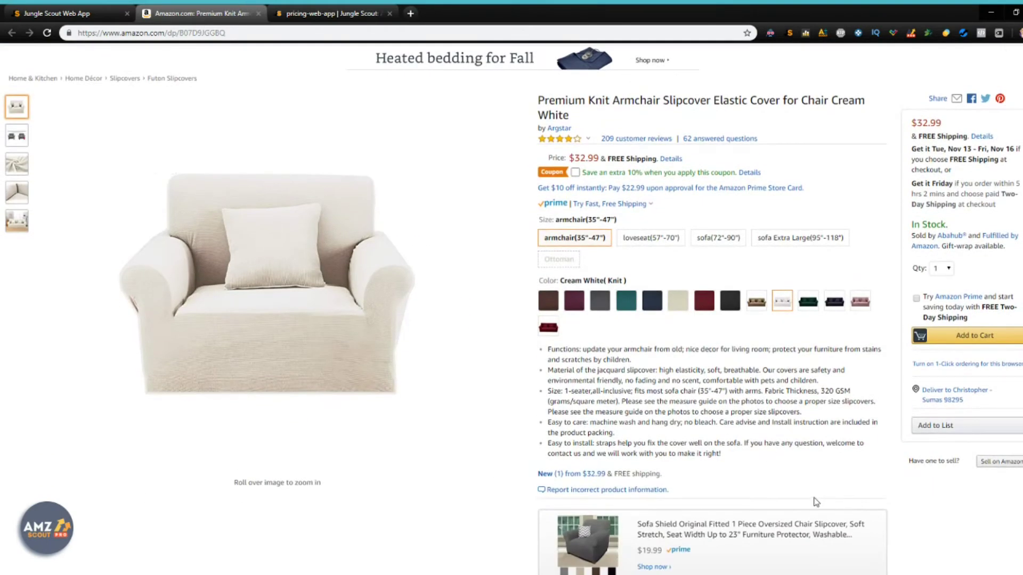